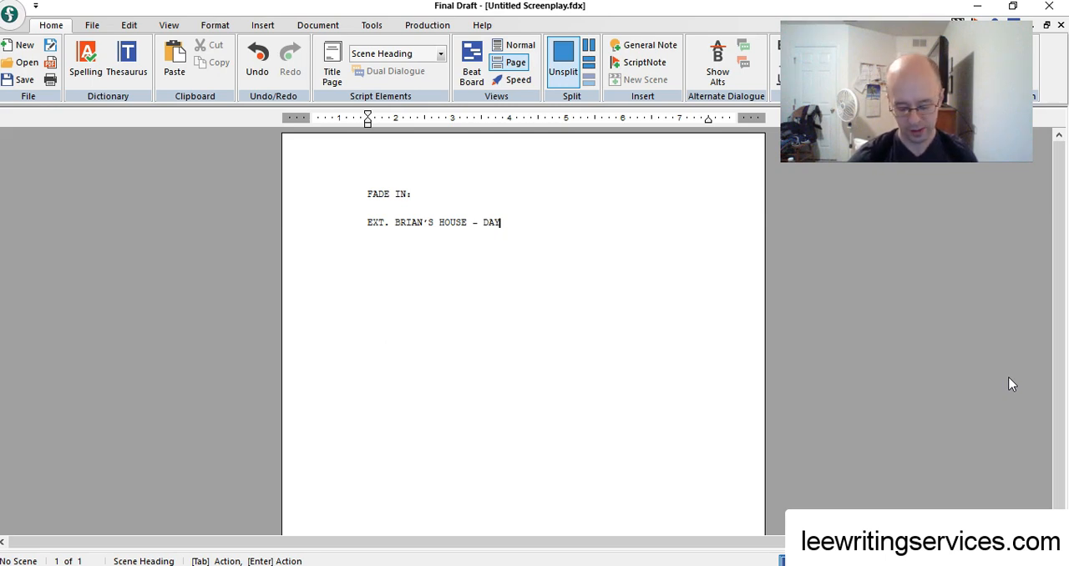
Start an action paragraph below the scene heading with the sentence "The front door opens."
key("Return")
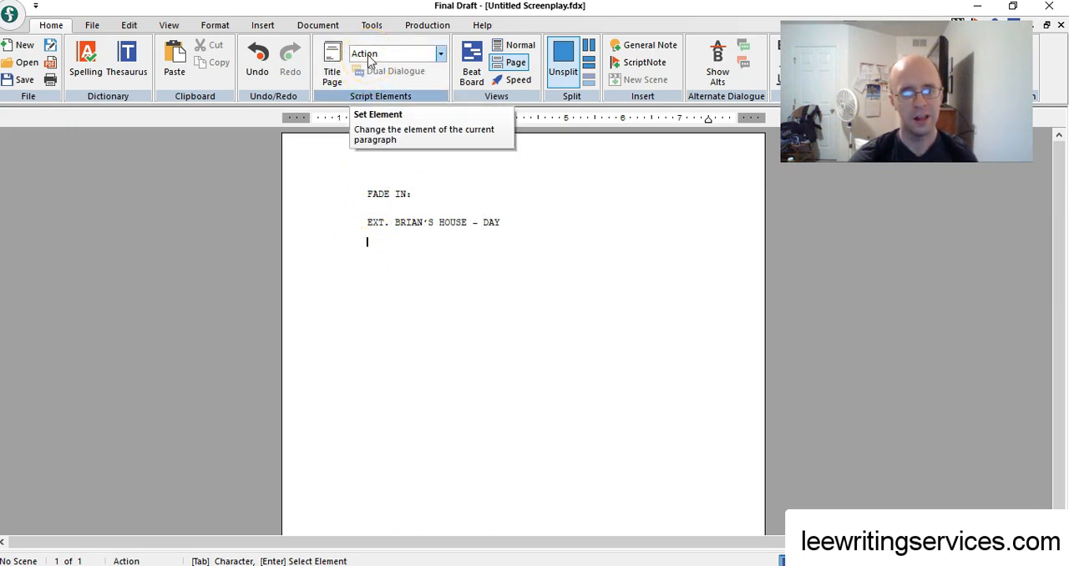
type("The front door opens.")
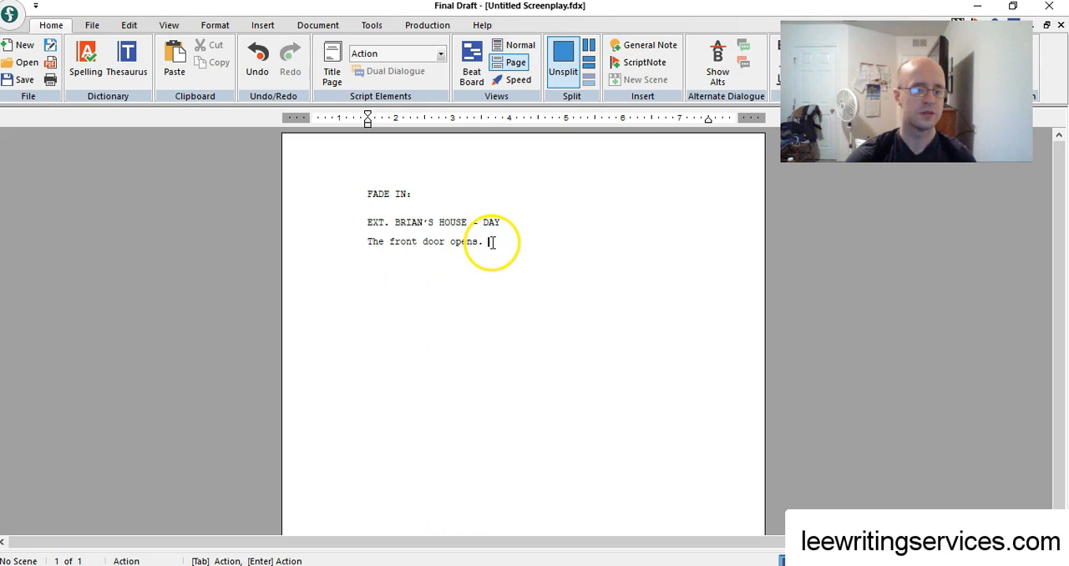
Continue the action paragraph with "A man, BRIAN, 21, looking tired and sluggish, steps out onto the front porch."
type("A man, BRIAN")
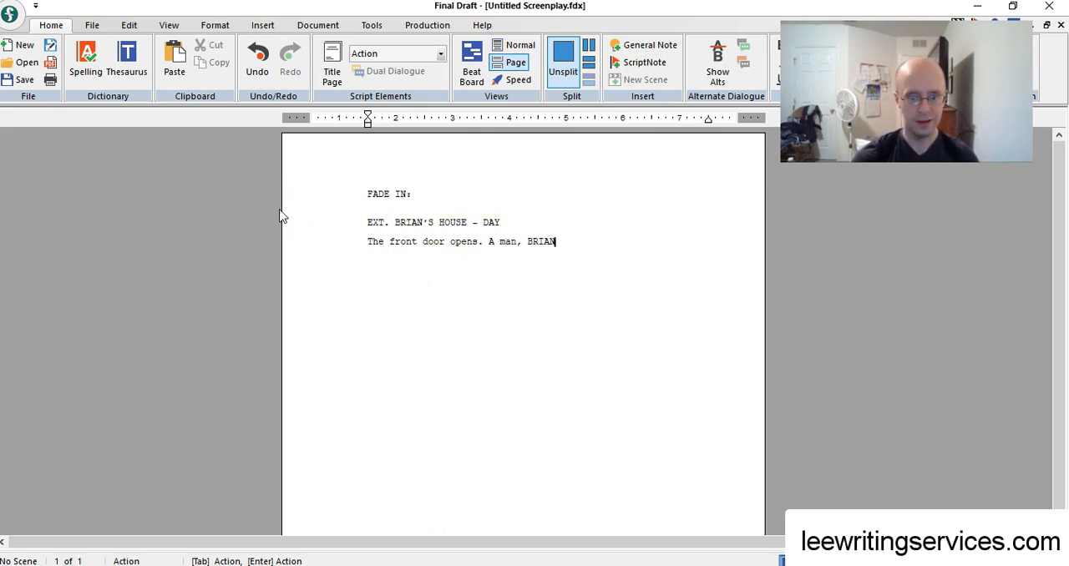
type(", 21")
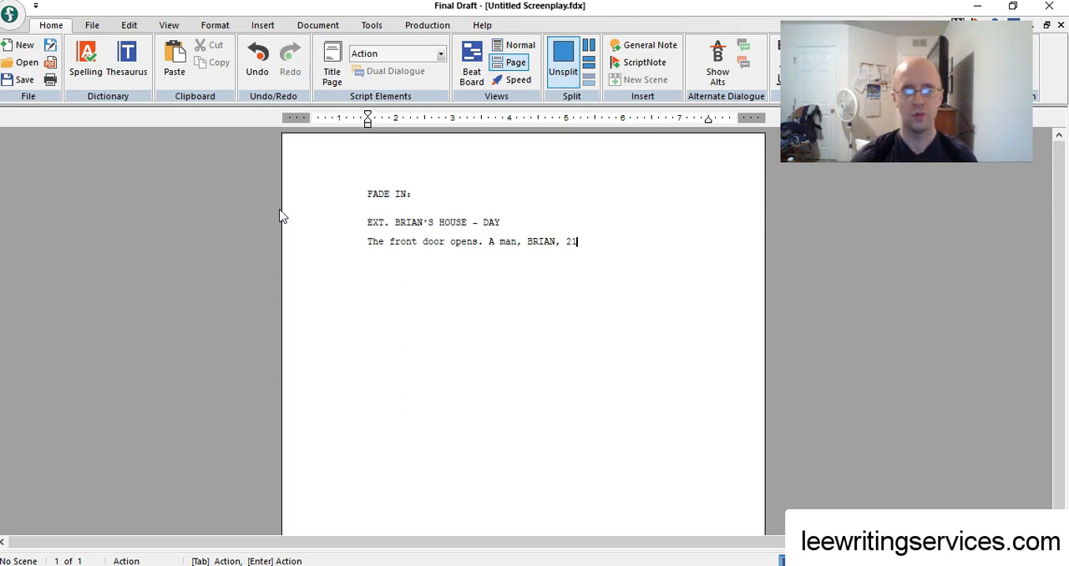
type(", ")
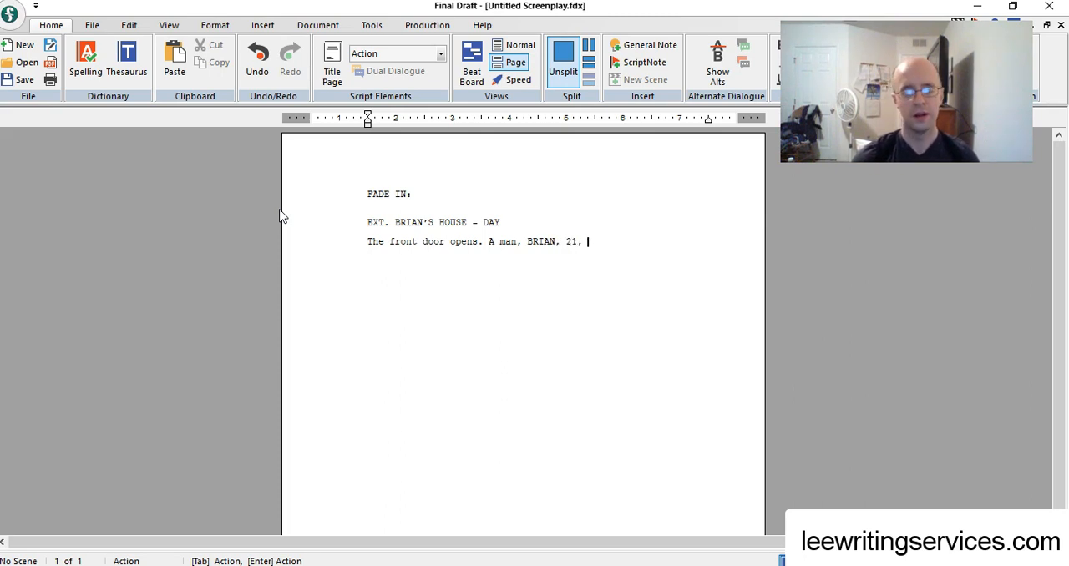
type("looking tired and ")
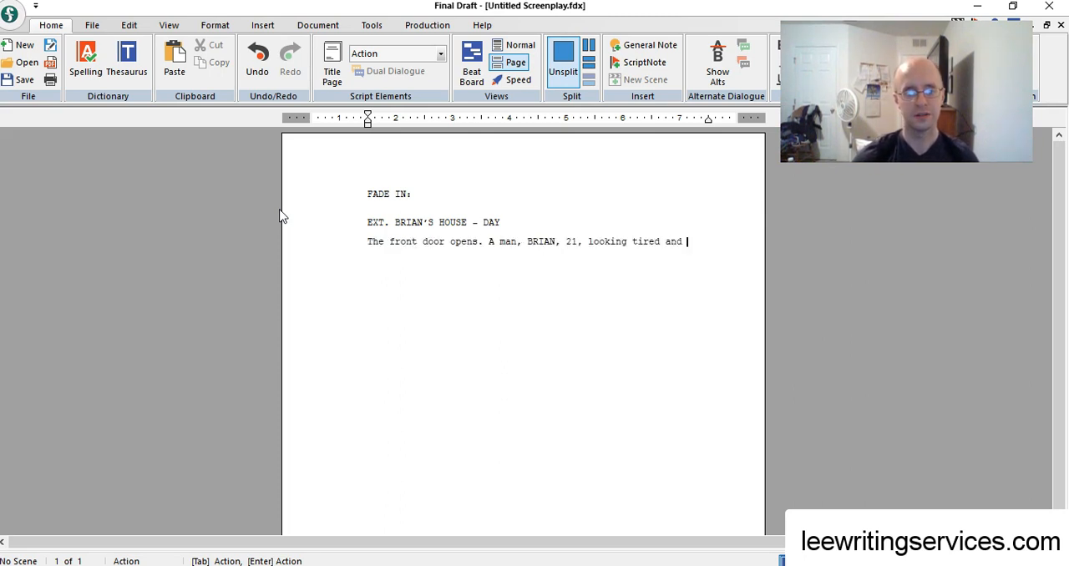
type("sluggish, steps out onto the front porch.")
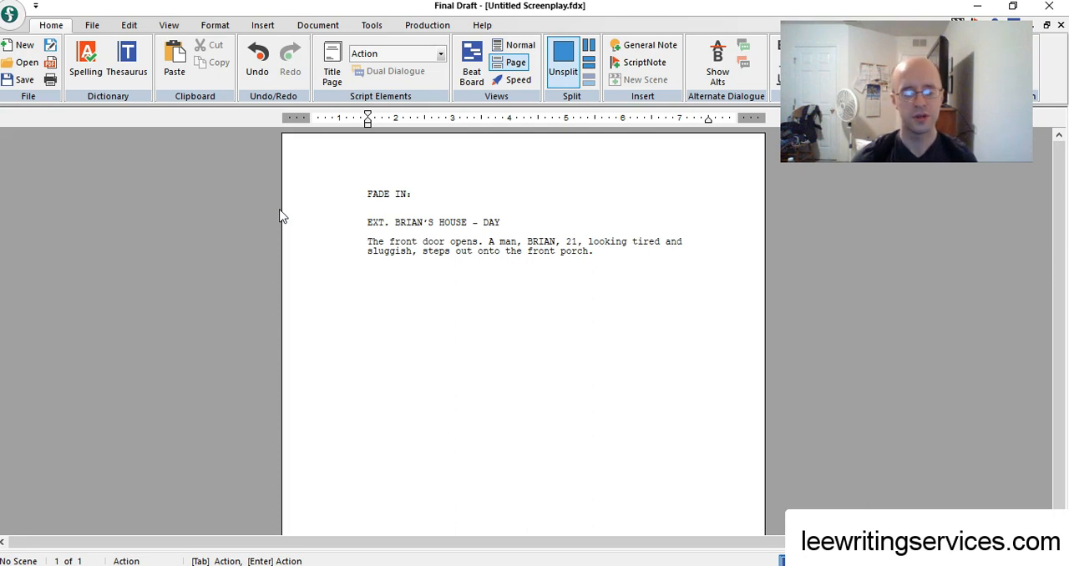
Insert "FRONT PORCH -" after "EXT." in the scene heading, before "BRIAN'S HOUSE"
left_click(395, 222)
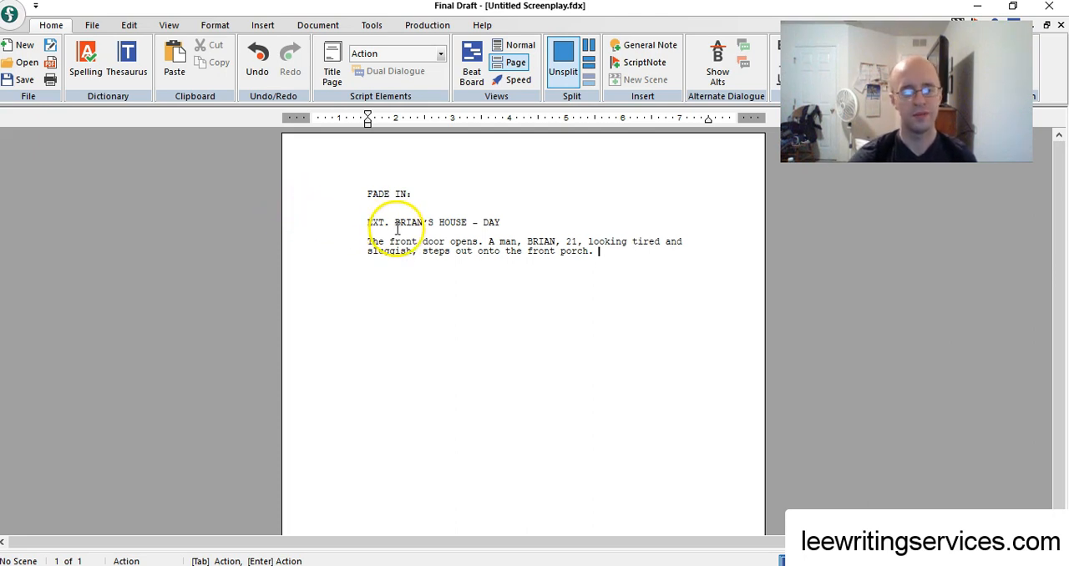
type("FRONT ")
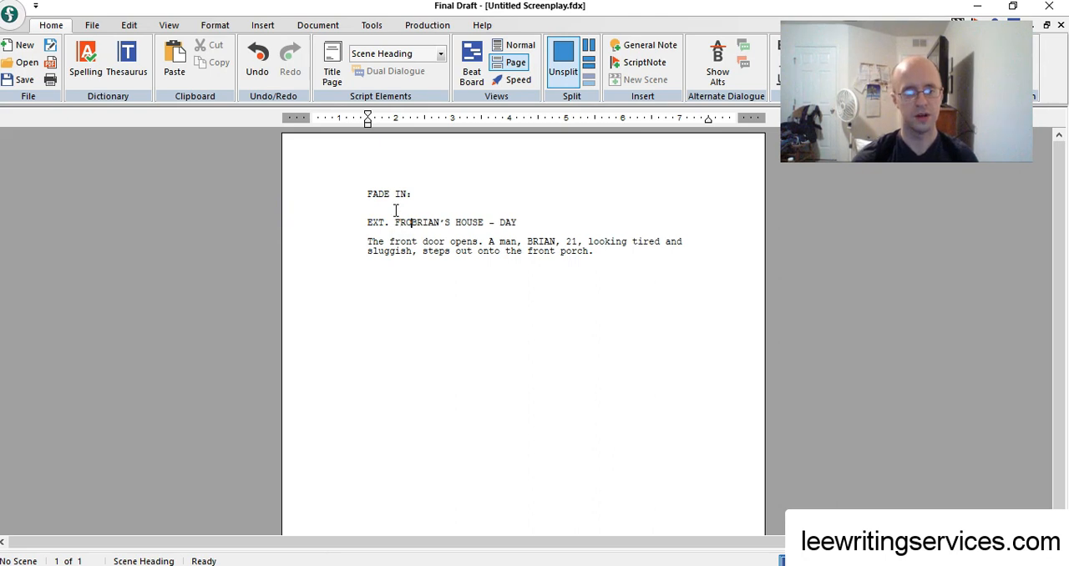
type("PORCH -")
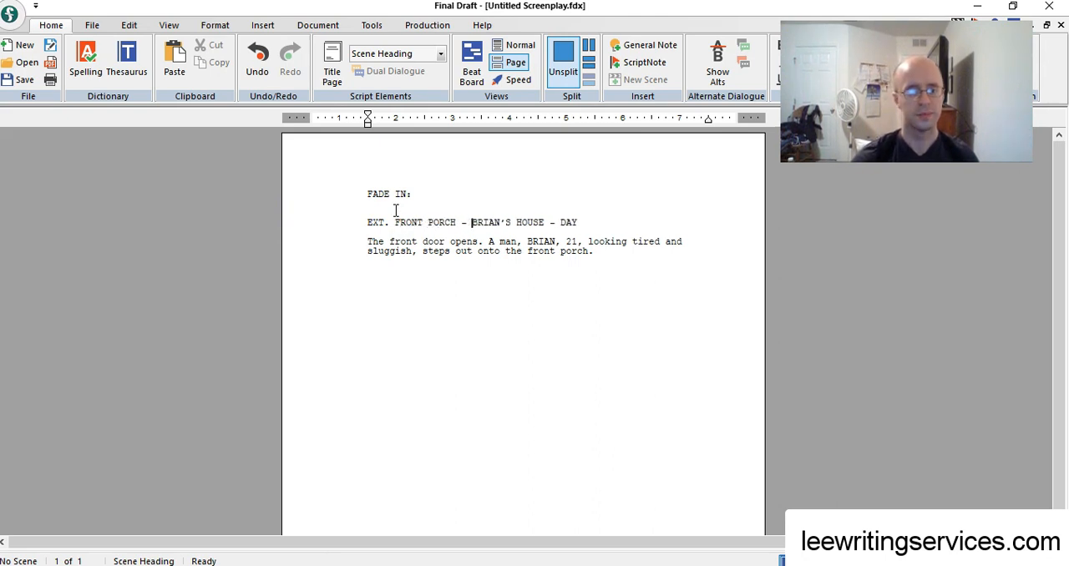
Remove "onto the front porch" from the action paragraph so the sentence ends with "steps out."
left_click_drag(597, 251, 479, 247)
key("BackSpace")
key("BackSpace")
type(".")
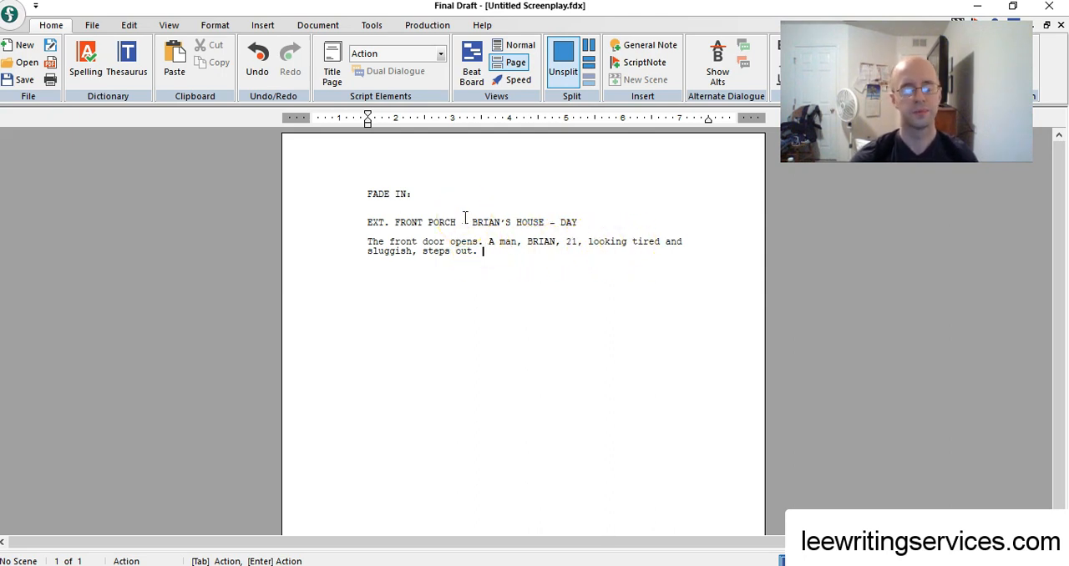
type("He sees")
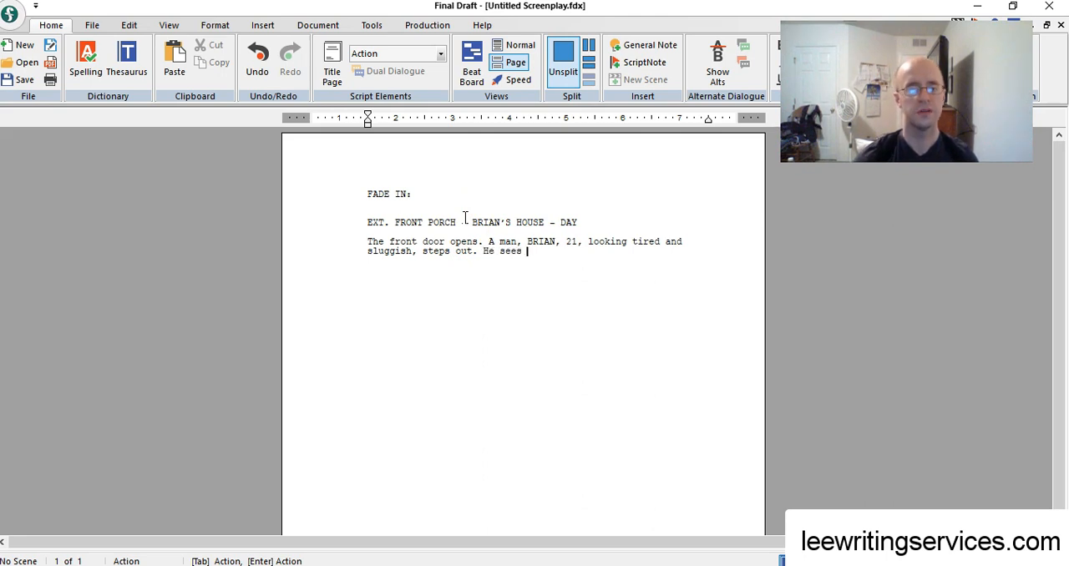
key("BackSpace")
key("BackSpace")
key("BackSpace")
key("BackSpace")
key("BackSpace")
key("BackSpace")
key("BackSpace")
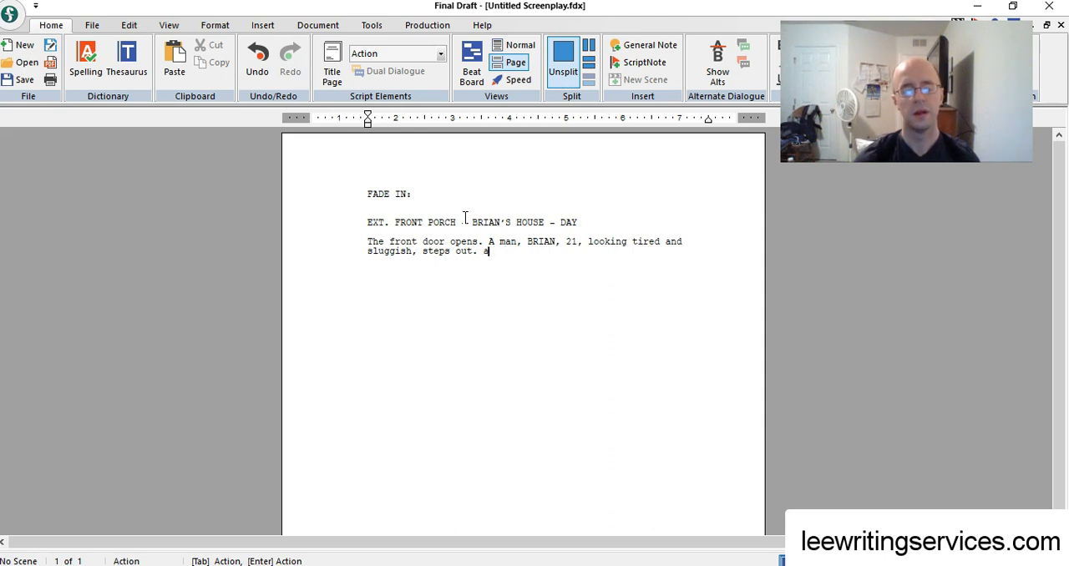
Add the sentence "A dirty NEWSPAPER rests on the front lawn." and replace its opening "A" with "He sees a"
type("dirty ")
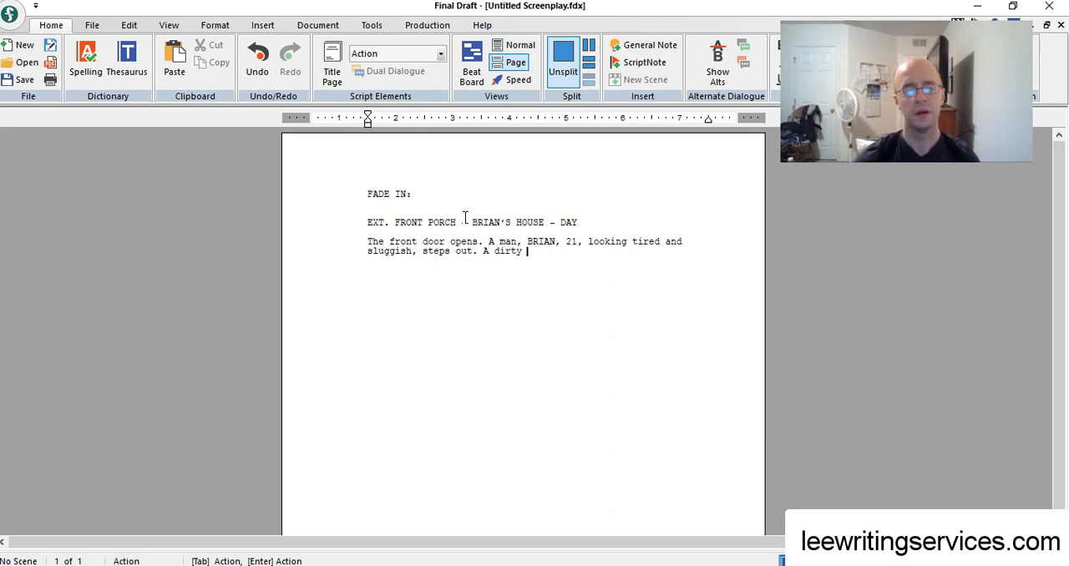
type("NEWSPAPER ")
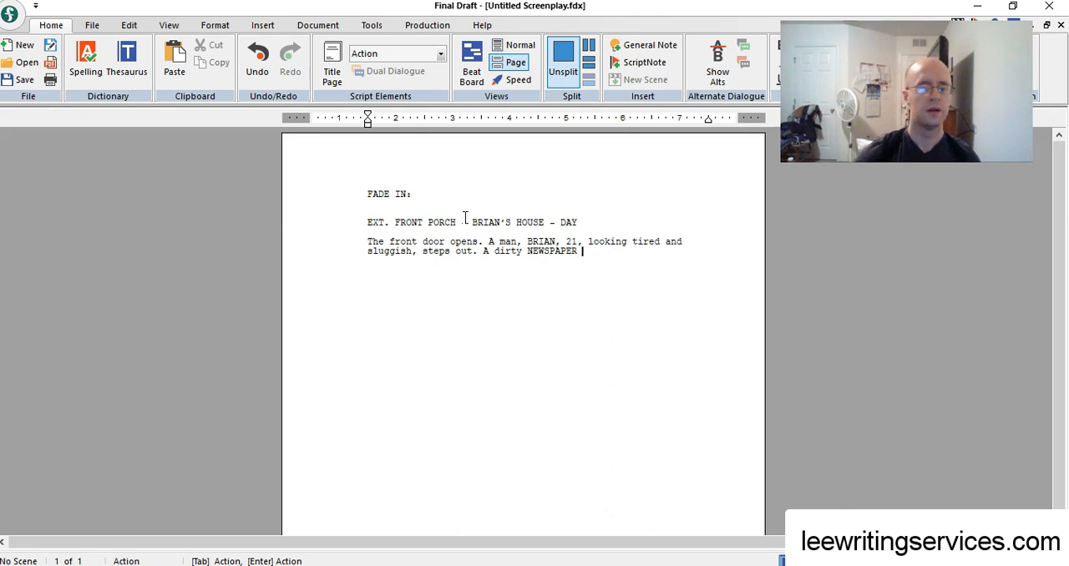
type("rests on teh")
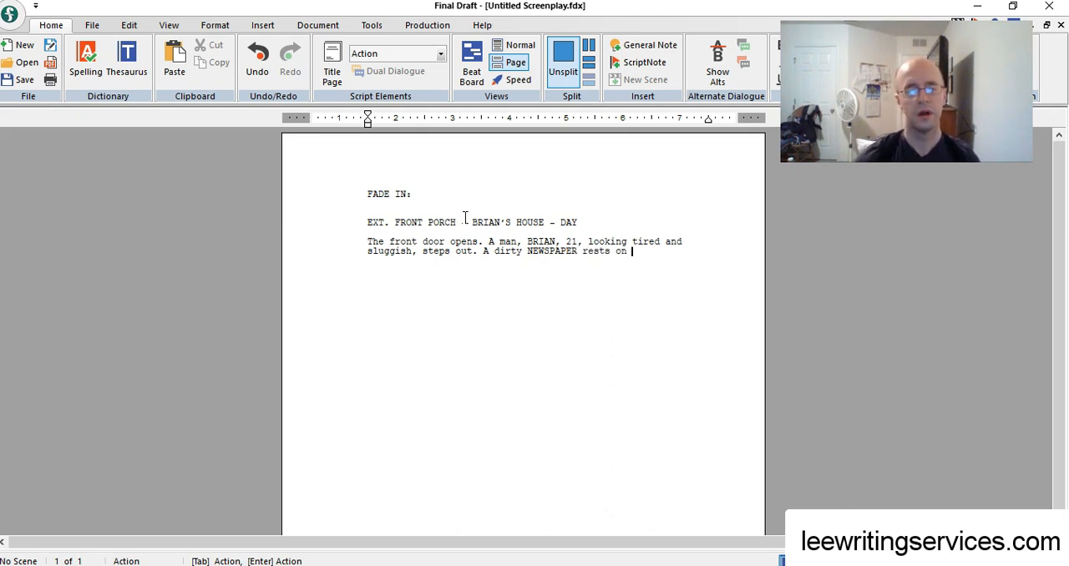
key("BackSpace")
key("BackSpace")
key("BackSpace")
key("BackSpace")
type("the fr")
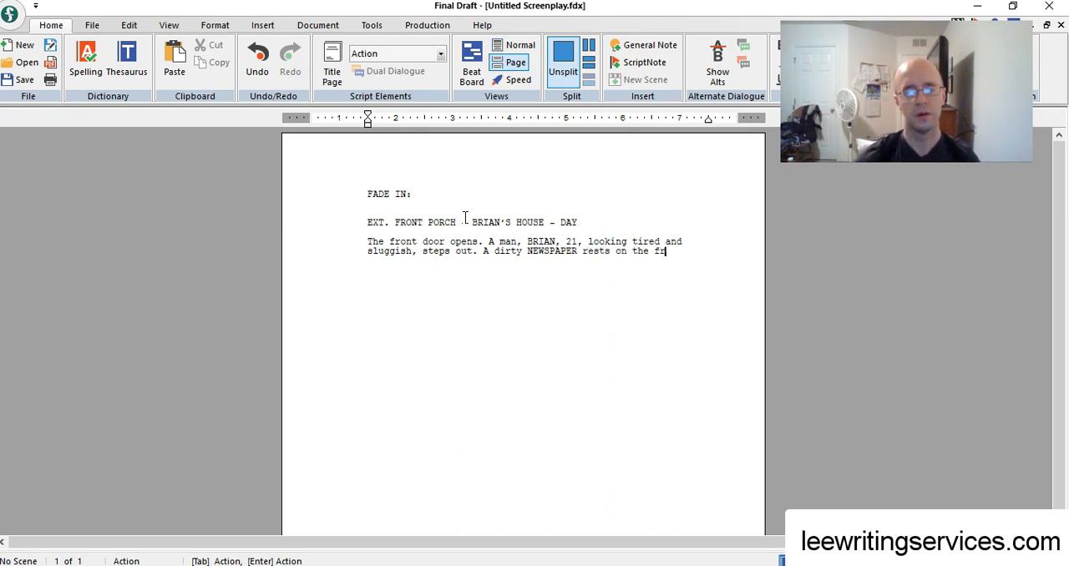
type("ont lawn.")
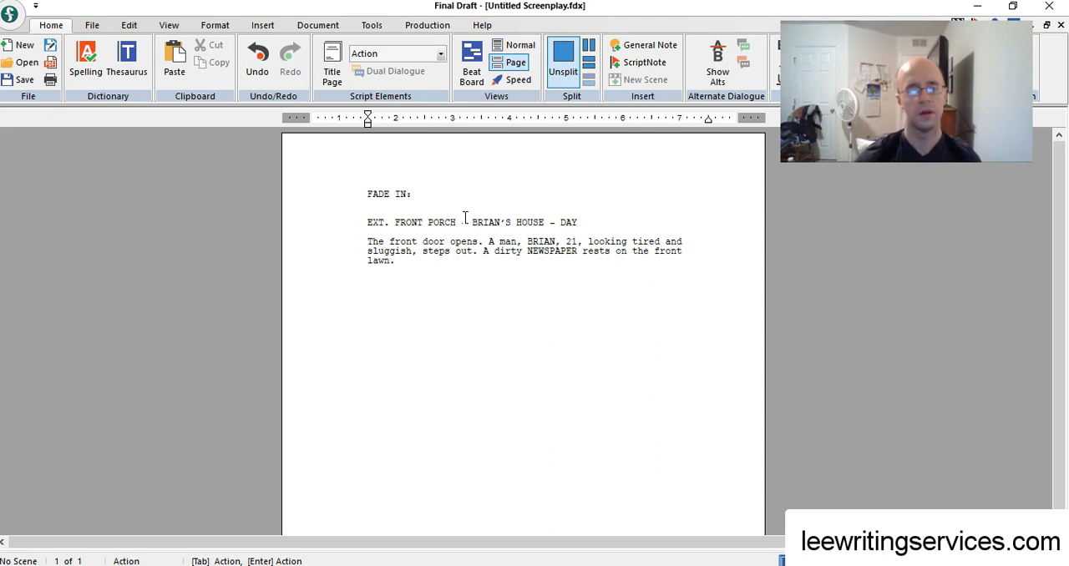
double_click(486, 251)
type("He sees a")
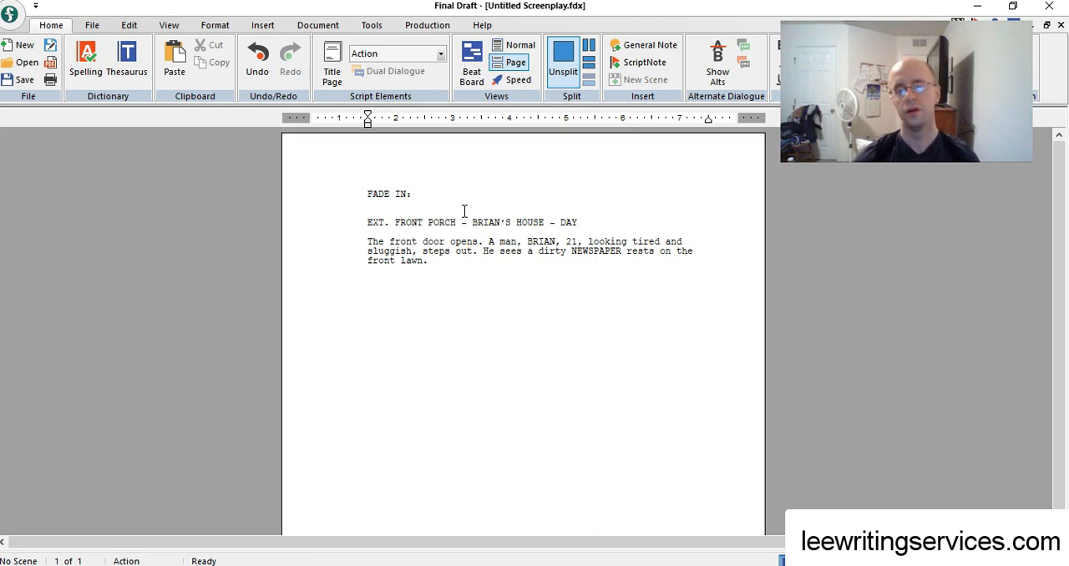
Add "As Brian walks toward the newspaper, a MAILMAN watches him from the sidewalk." at the end of the action paragraph
key("ctrl+End")
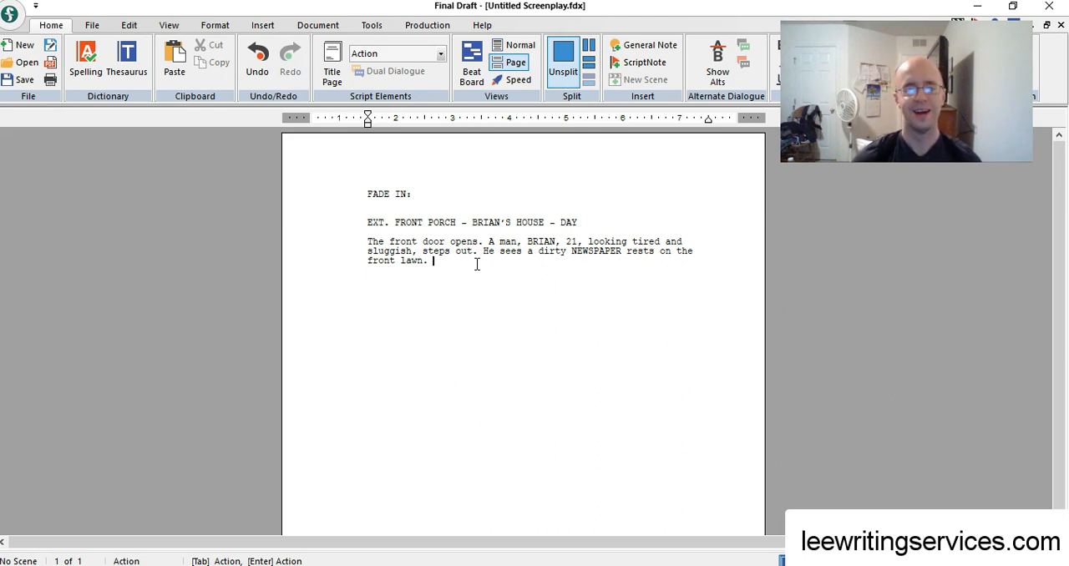
type("As Brian walks toward the newspaper, a")
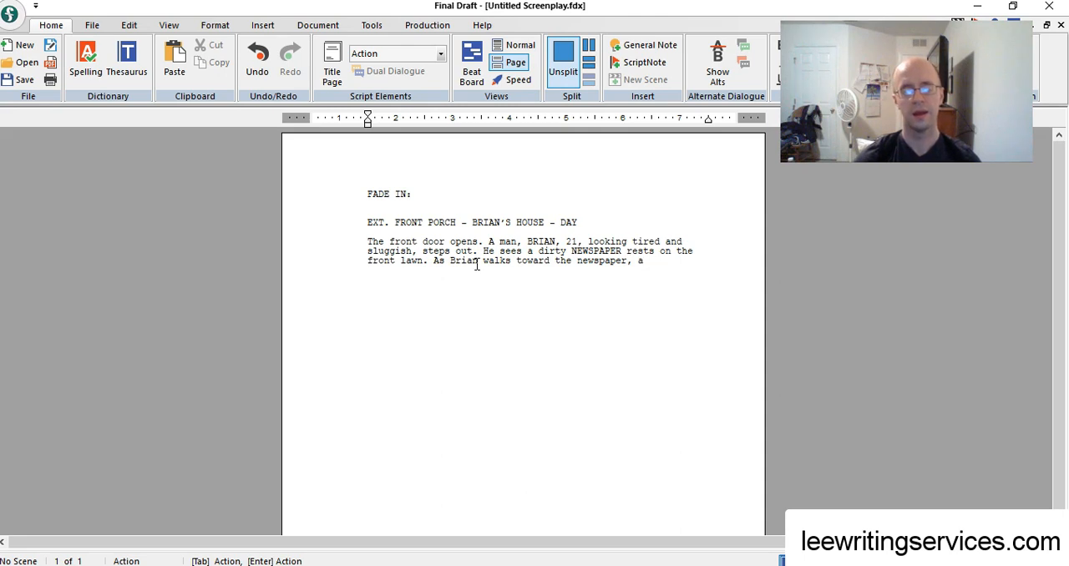
type(" M")
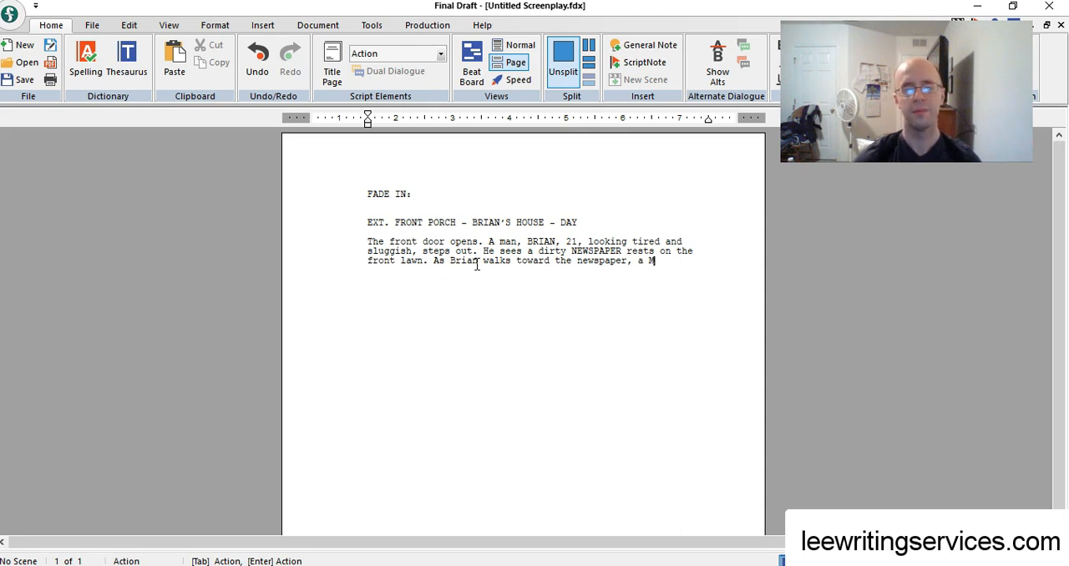
type("AILAN")
key("BackSpace")
key("BackSpace")
key("BackSpace")
type("MAN ")
type("watches")
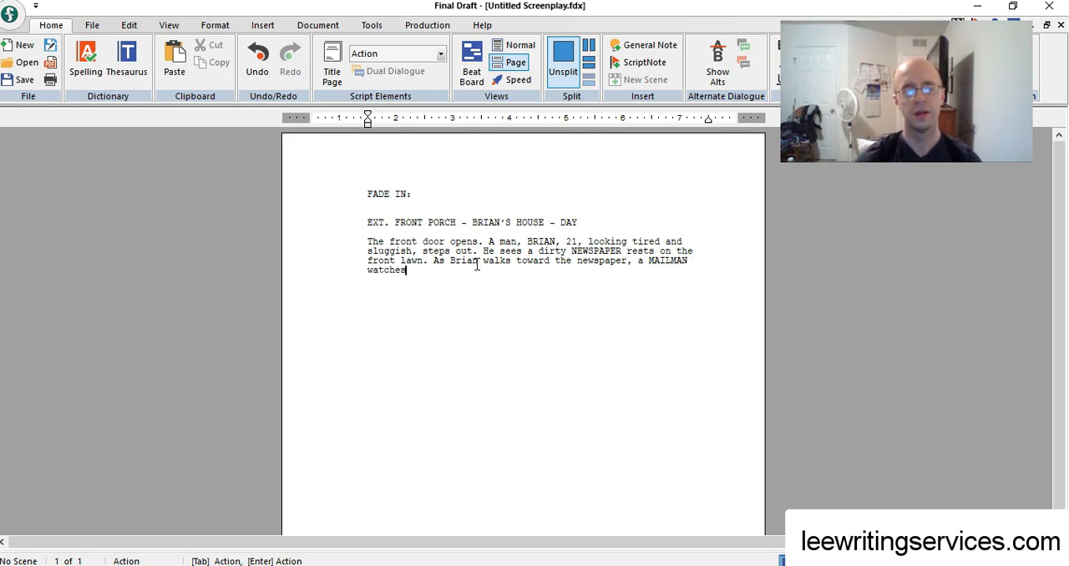
type(" h")
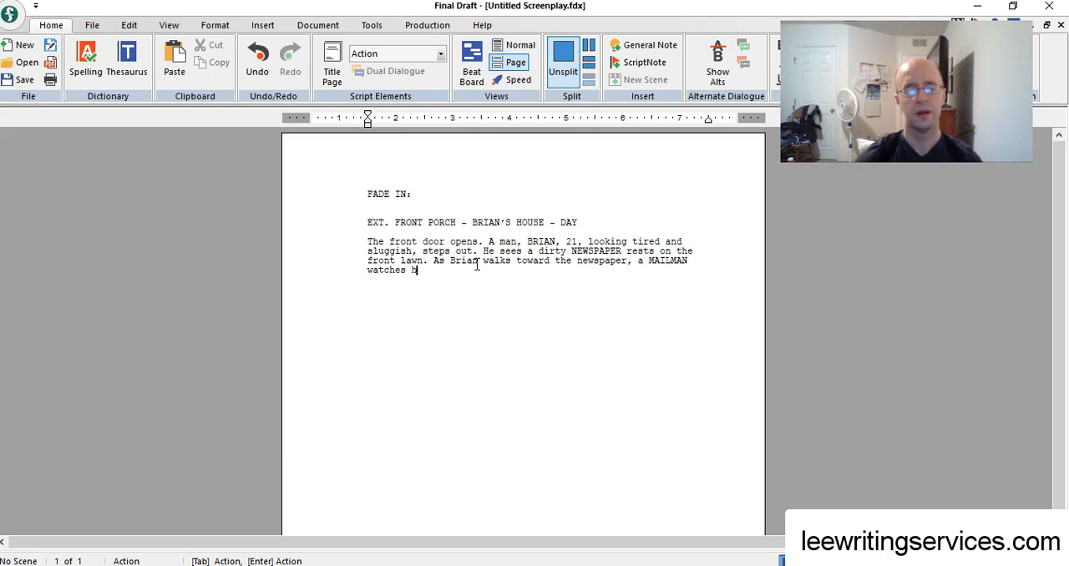
type("im from the sidewalk.")
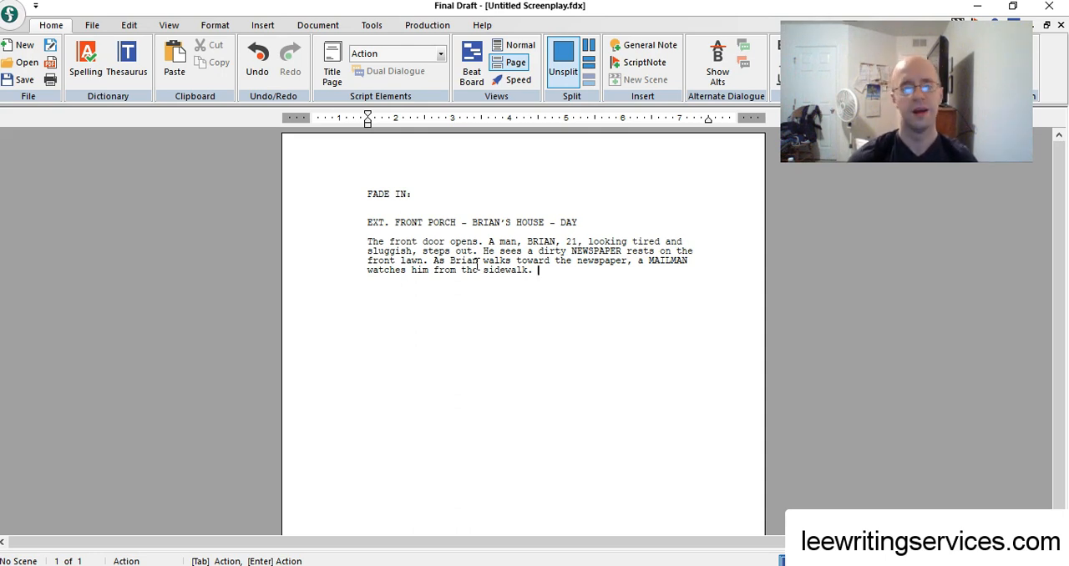
Continue the paragraph with "The Mailman pulls out a PISTOL from his waist holster."
type("The Mailman")
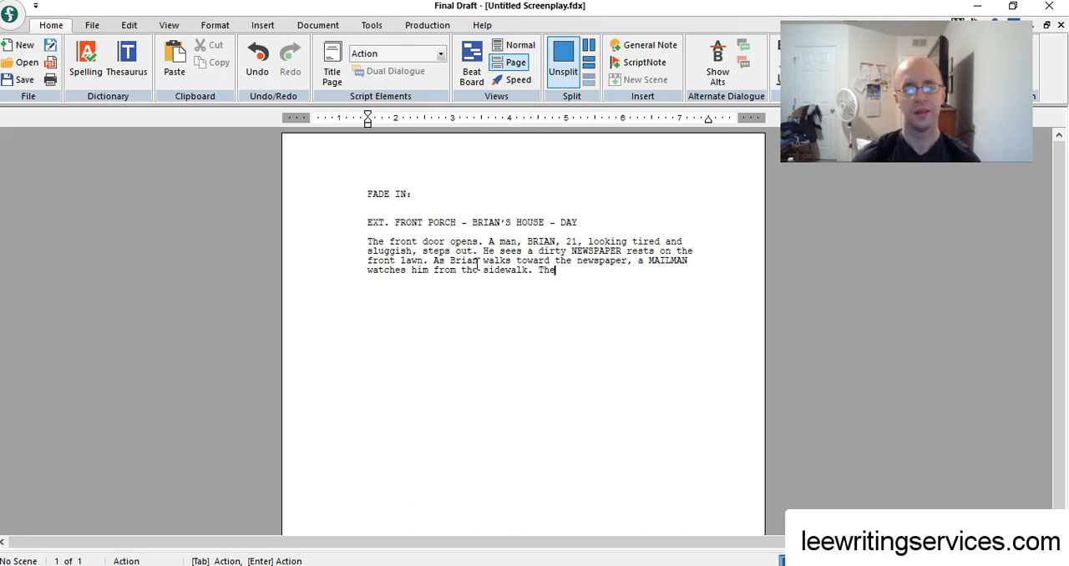
key("BackSpace")
key("BackSpace")
key("BackSpace")
key("BackSpace")
key("BackSpace")
type("lman ")
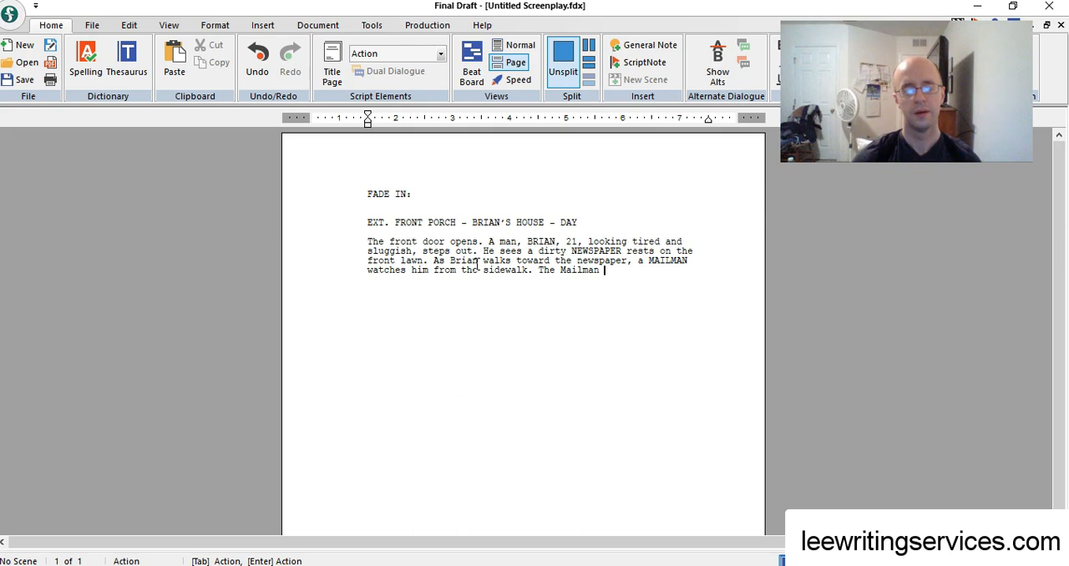
type("pulls out a ")
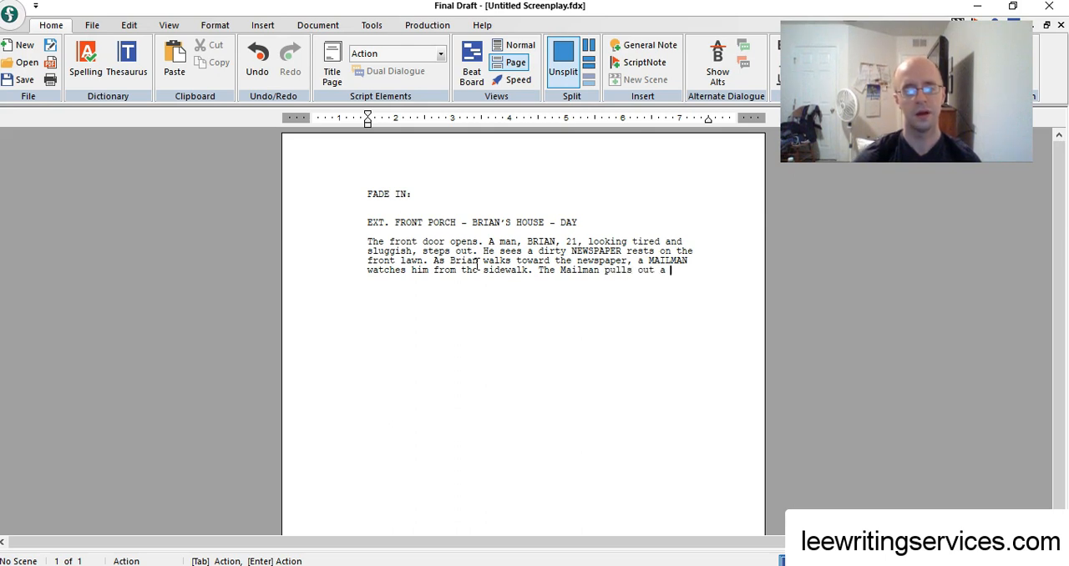
type("G")
key("BackSpace")
type("PISTOL from his ")
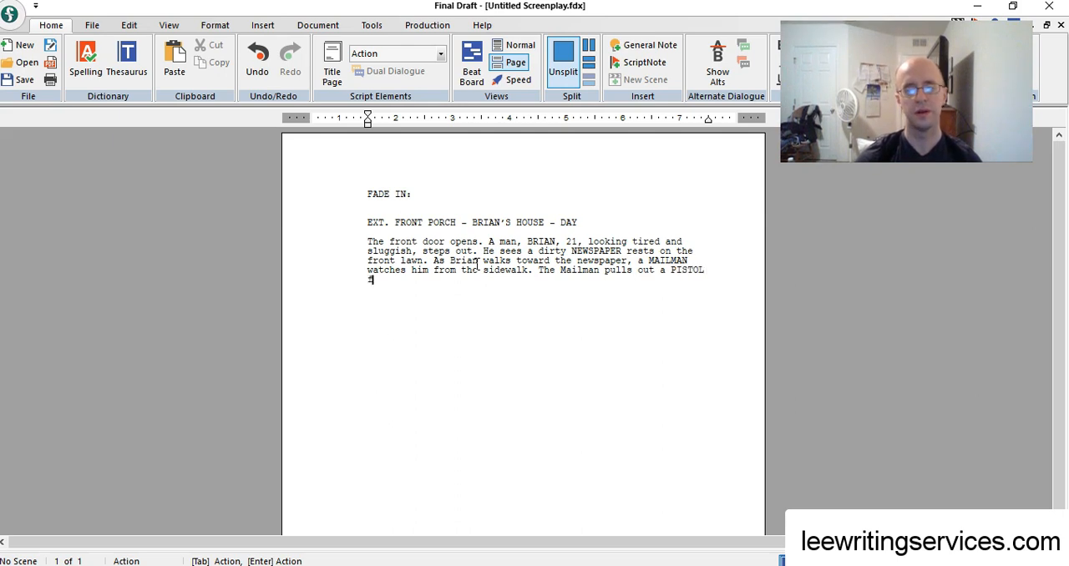
type("wai")
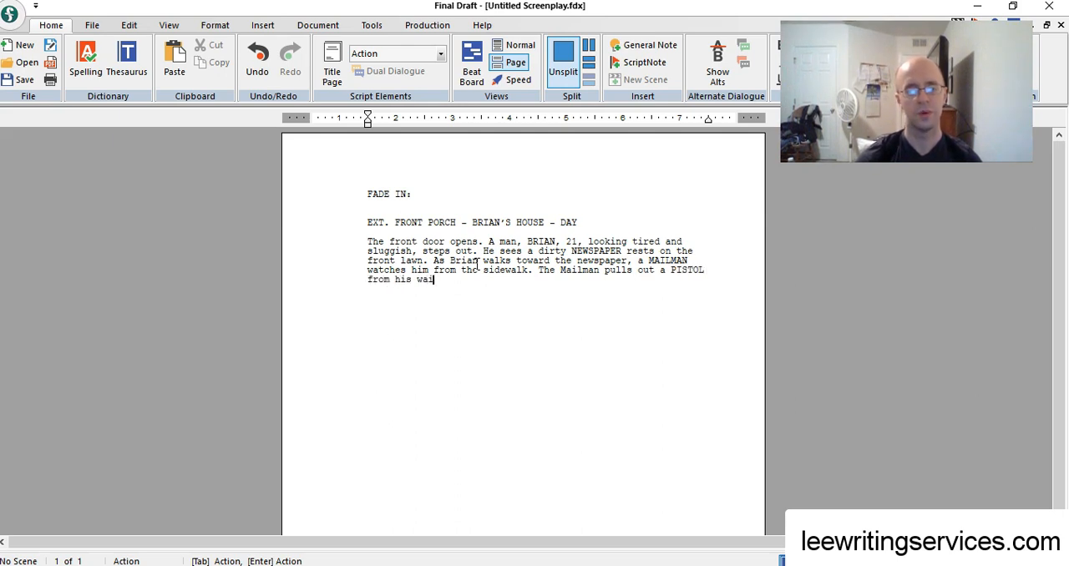
type("st holster. He points it at Brian and SHOOTS the ")
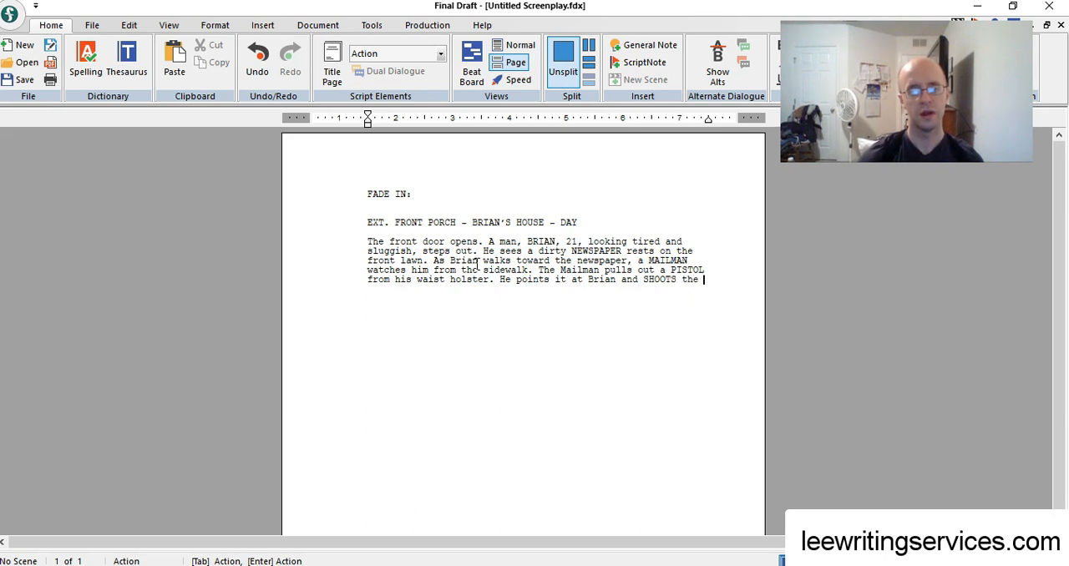
type("pistol.")
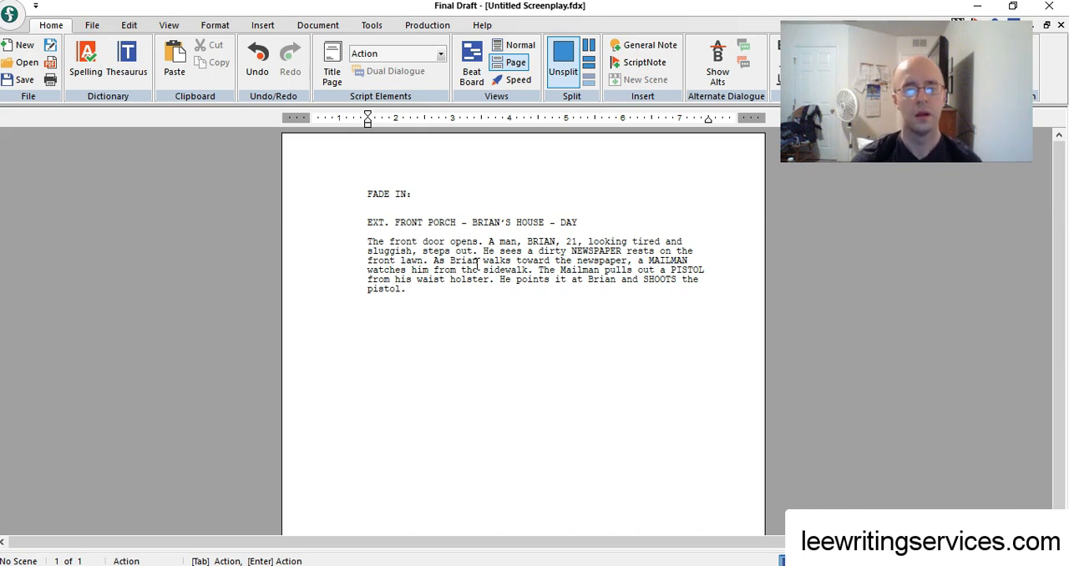
Replace "and" before "SHOOTS" with ", then" so the sentence reads "He points it at Brian, then SHOOTS the pistol."
left_click(639, 279)
key("BackSpace")
key("BackSpace")
key("BackSpace")
type(", then")
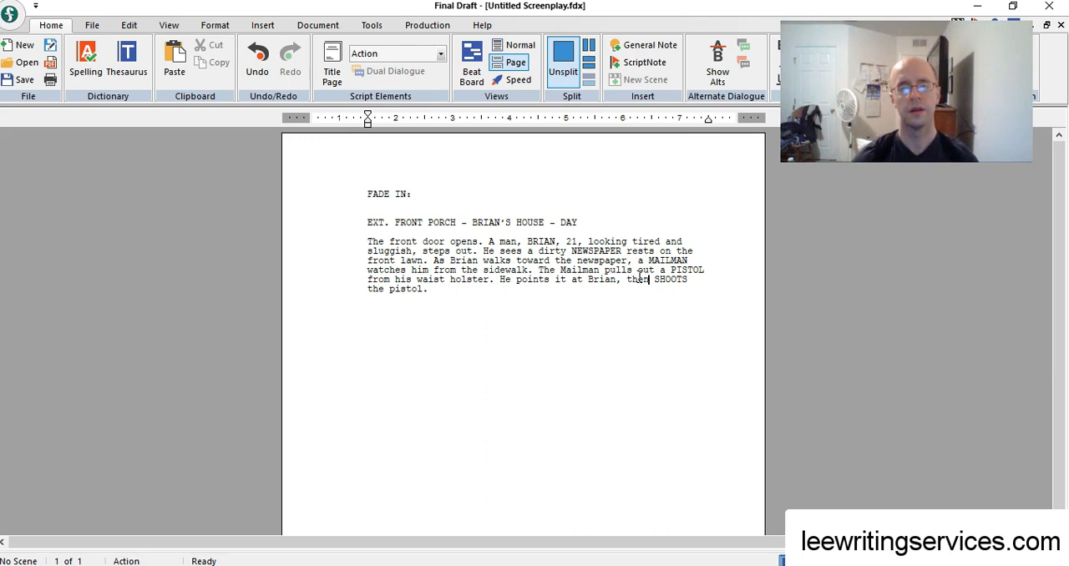
left_click(428, 290)
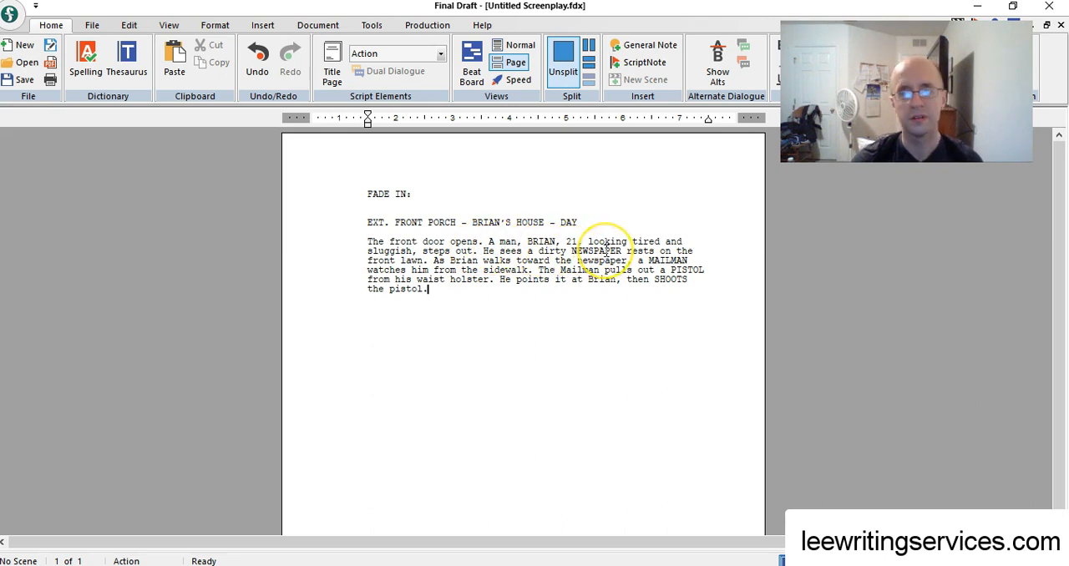
Change "rests" to "resting" in the sentence about the dirty newspaper
left_click(656, 251)
key("BackSpace")
type("ing")
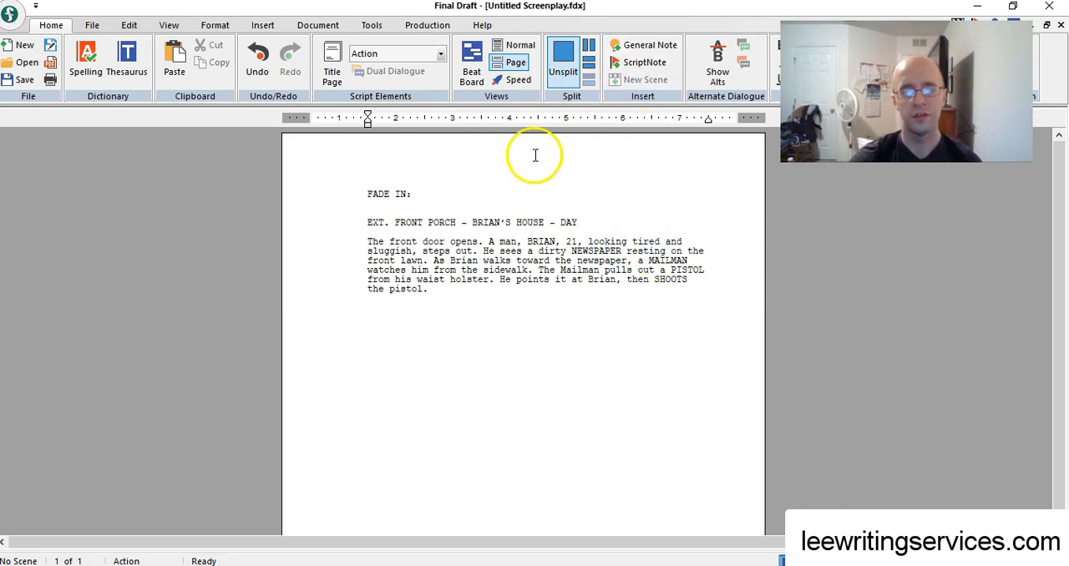